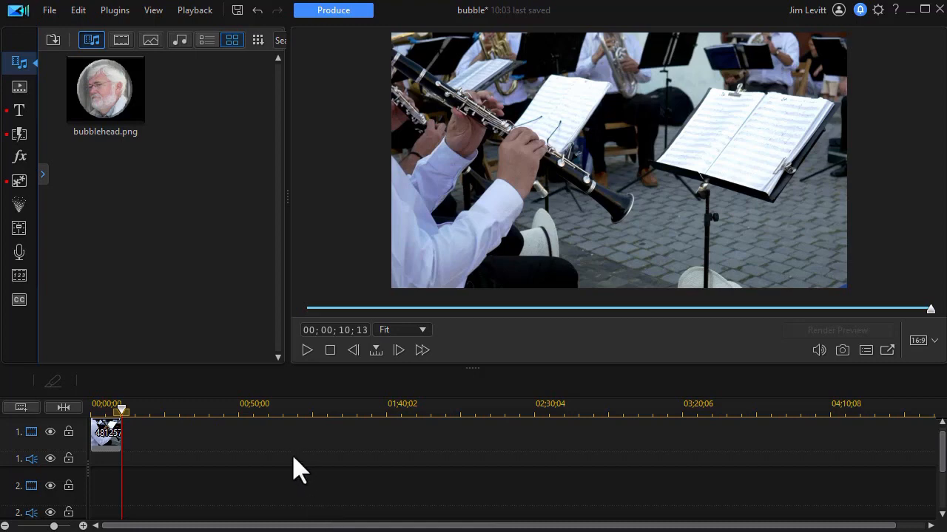
Play the band video clip on the timeline to review its footage, and stop playback
{"action": "left_click_drag", "start_coordinate": [121, 435], "coordinate": [182, 400]}
{"action": "left_click", "coordinate": [307, 352]}
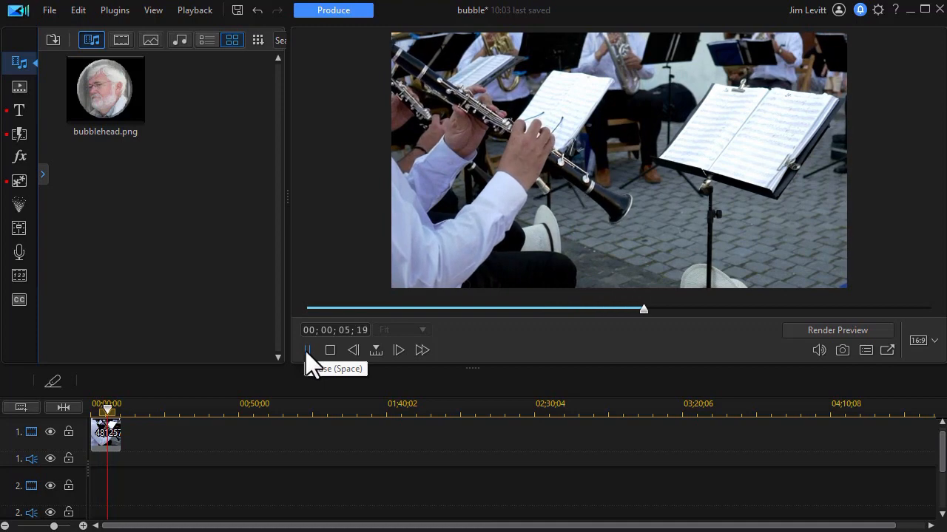
{"action": "left_click", "coordinate": [330, 350]}
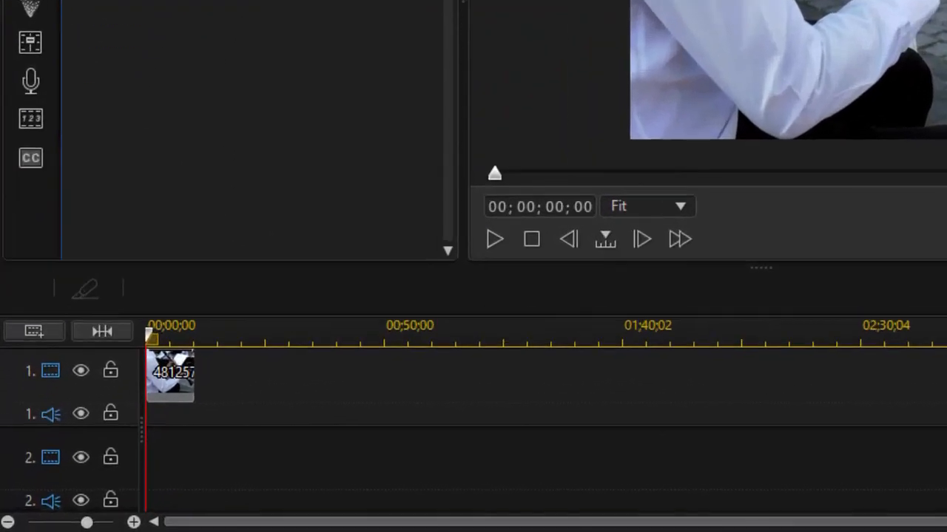
Place bubblehead.png on track 2 at the timeline start and extend it to the end of the band clip at 00;00;10;13
{"action": "left_click_drag", "start_coordinate": [111, 22], "coordinate": [122, 473]}
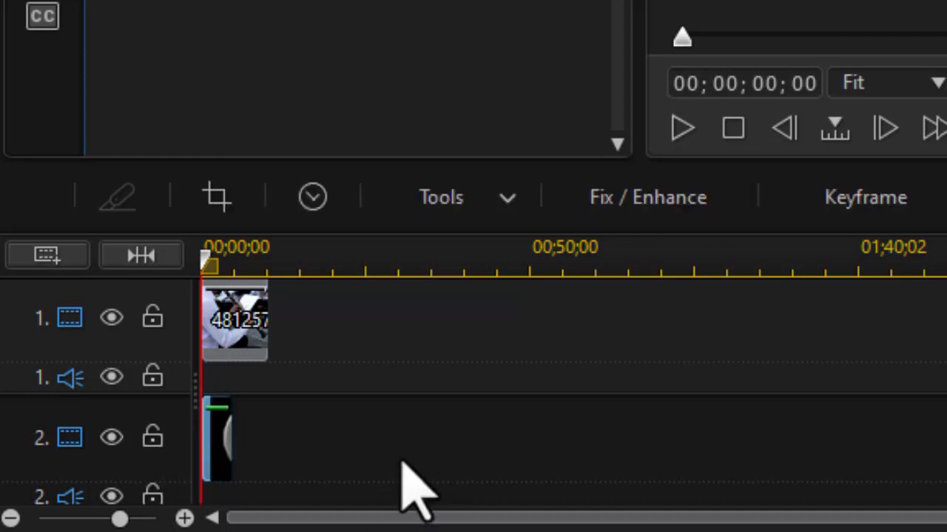
{"action": "left_click", "coordinate": [217, 431]}
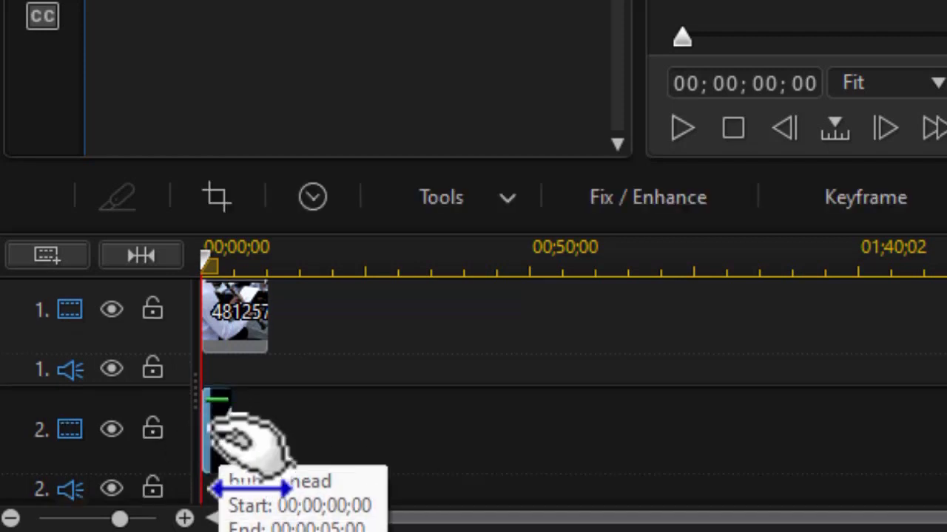
{"action": "left_click_drag", "start_coordinate": [236, 432], "coordinate": [271, 438]}
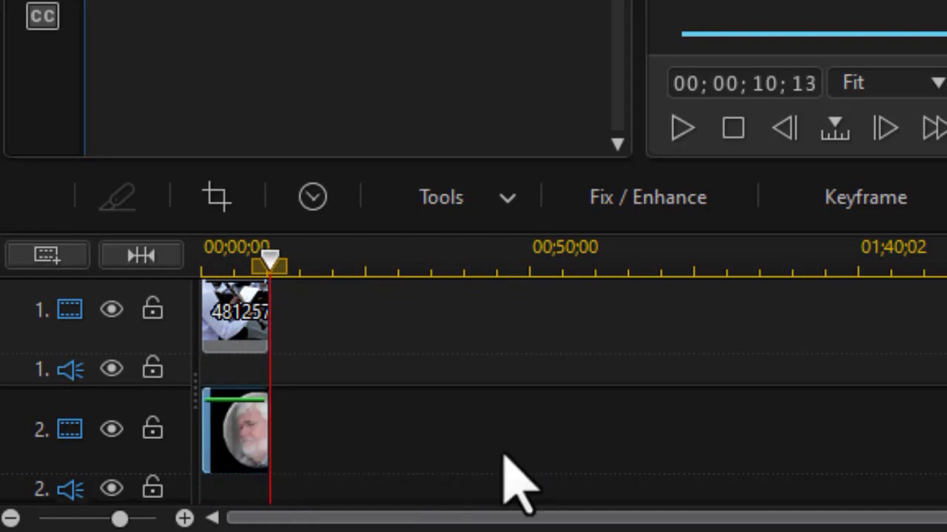
{"action": "left_click", "coordinate": [141, 255]}
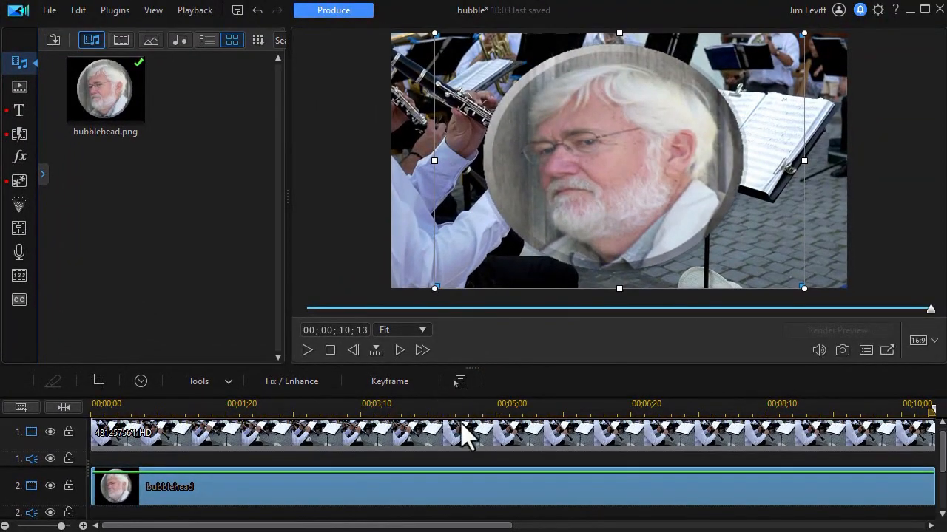
Open the bubblehead clip in the PiP Designer, look over the motion paths, and return to its object properties
{"action": "double_click", "coordinate": [324, 496]}
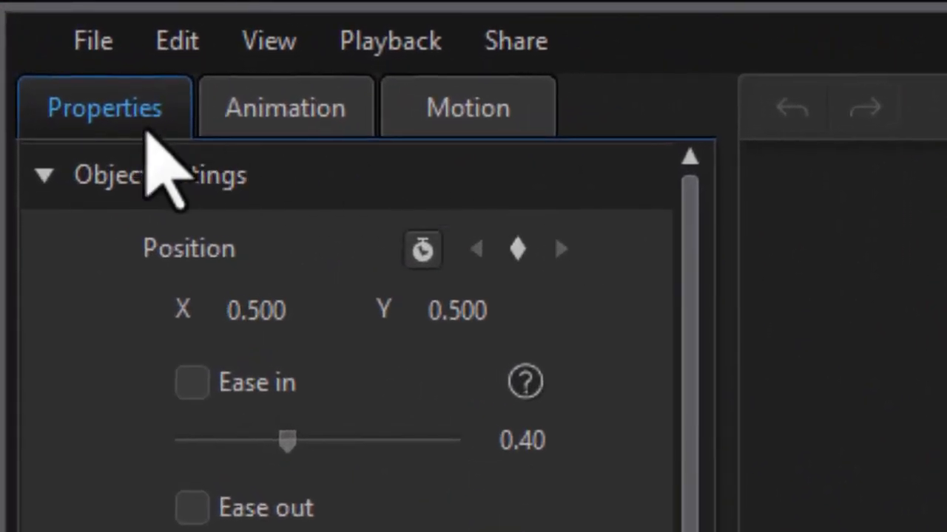
{"action": "left_click", "coordinate": [487, 112]}
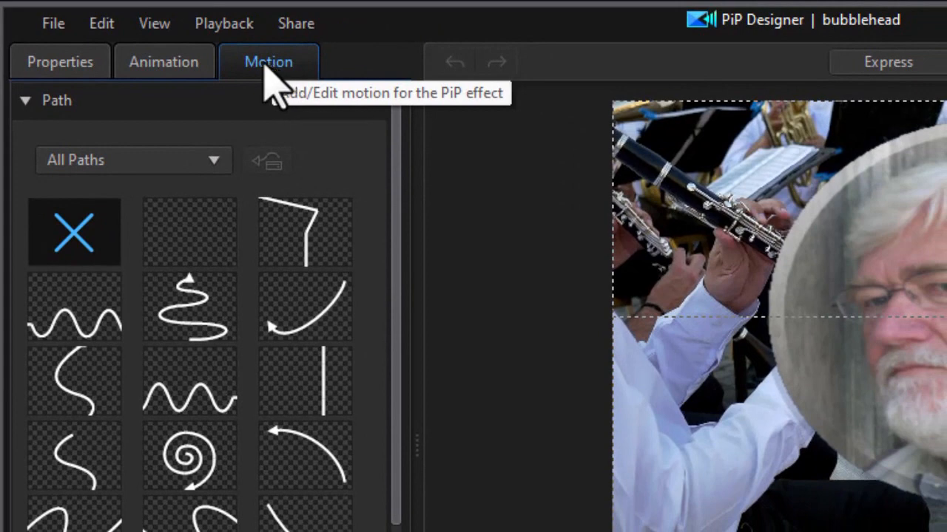
{"action": "left_click", "coordinate": [76, 62]}
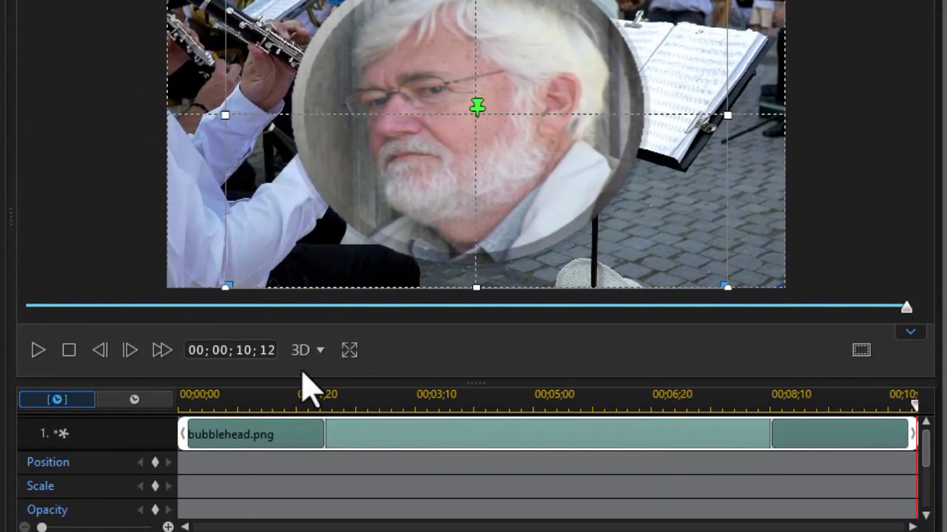
At 00;00;00;00, keyframe the head's position and scale, shrinking it and placing it outside the frame's upper-left corner
{"action": "left_click_drag", "start_coordinate": [915, 409], "coordinate": [158, 473]}
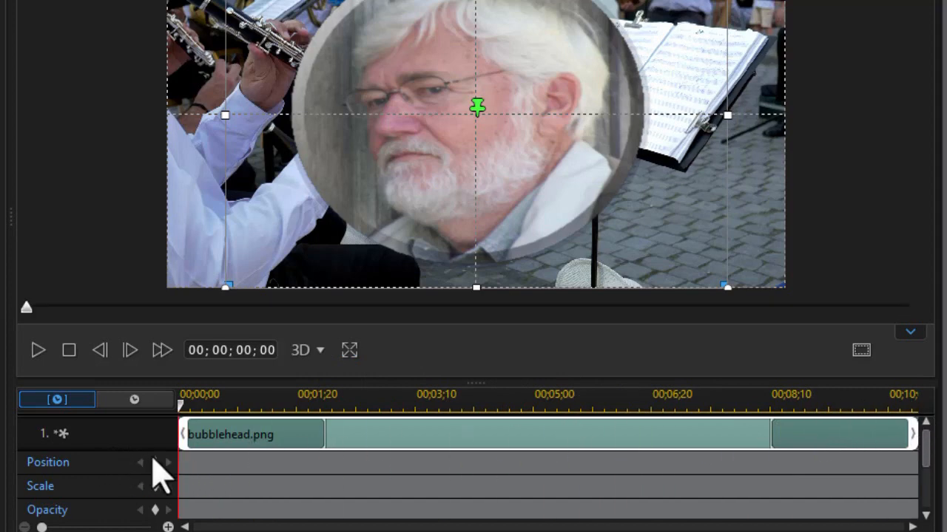
{"action": "left_click", "coordinate": [155, 463]}
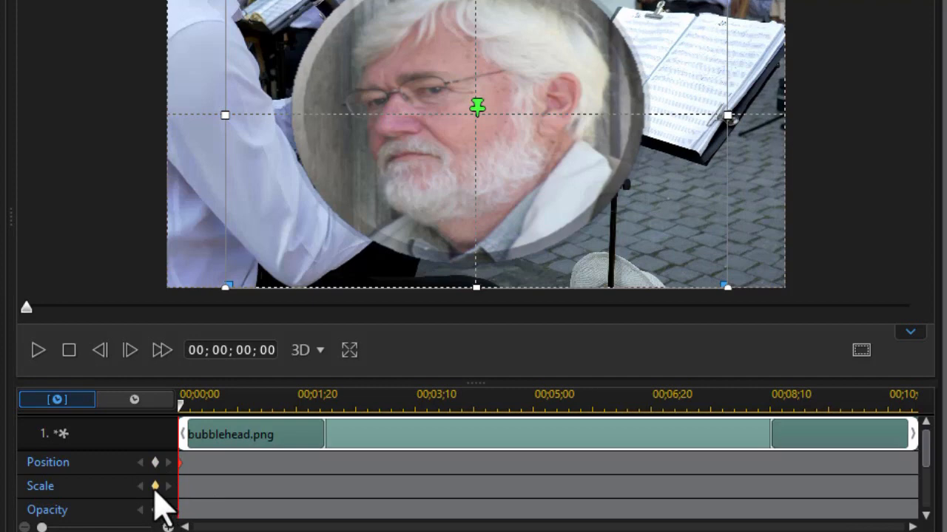
{"action": "left_click", "coordinate": [155, 486]}
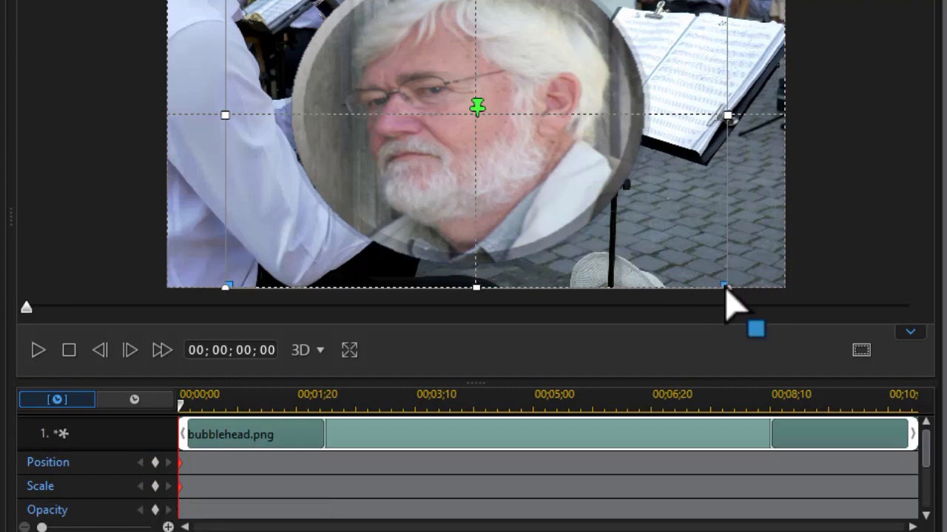
{"action": "left_click_drag", "start_coordinate": [724, 289], "coordinate": [568, 180]}
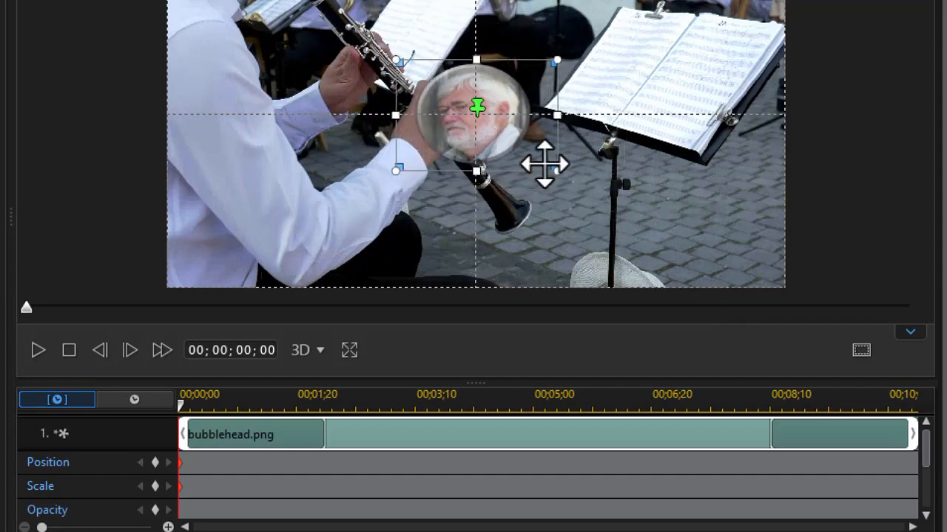
{"action": "left_click_drag", "start_coordinate": [507, 144], "coordinate": [125, 35]}
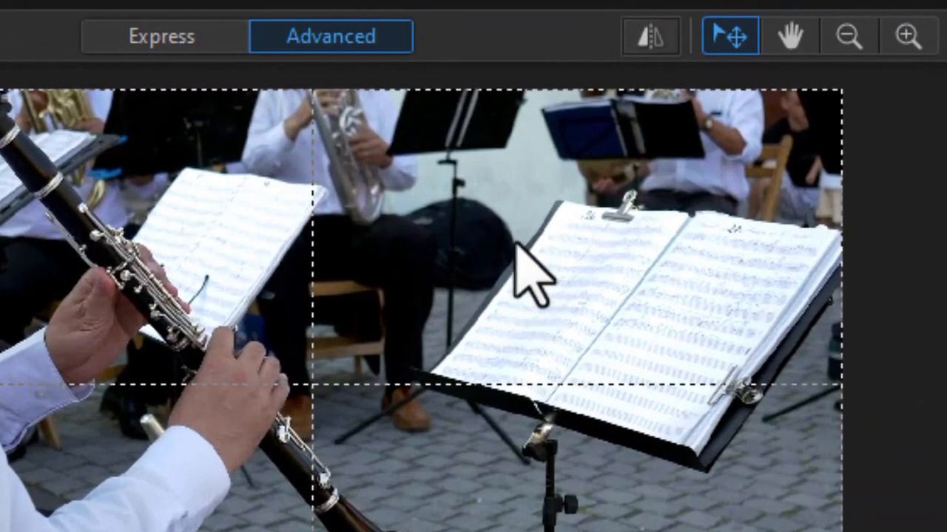
At 00;00;01;24, move the head onto the clarinet player's arm in the left half of the frame and enlarge it slightly
{"action": "left_click", "coordinate": [845, 45]}
{"action": "left_click", "coordinate": [839, 44]}
{"action": "left_click", "coordinate": [828, 45]}
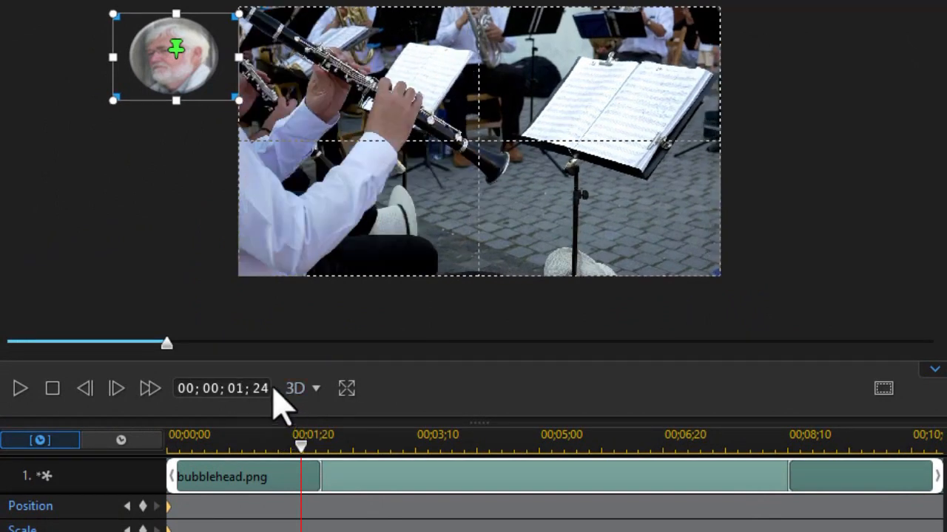
{"action": "left_click_drag", "start_coordinate": [201, 78], "coordinate": [361, 190]}
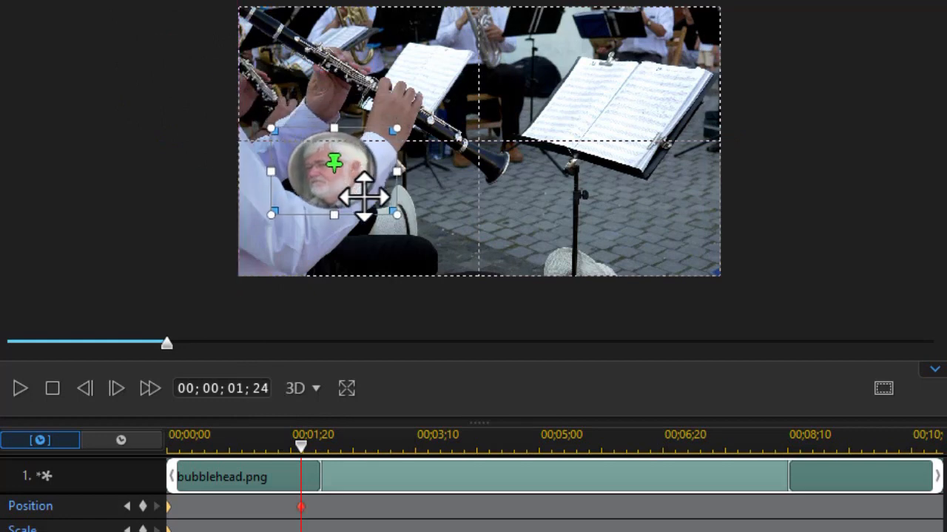
{"action": "left_click_drag", "start_coordinate": [398, 216], "coordinate": [416, 229]}
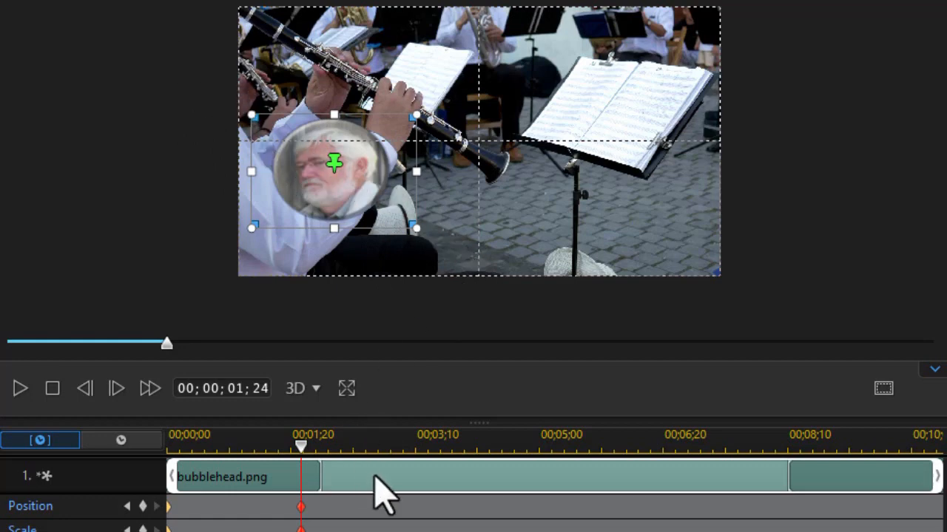
At 00;00;03;28, move the head to the lower centre of the frame and enlarge it further
{"action": "left_click", "coordinate": [461, 436]}
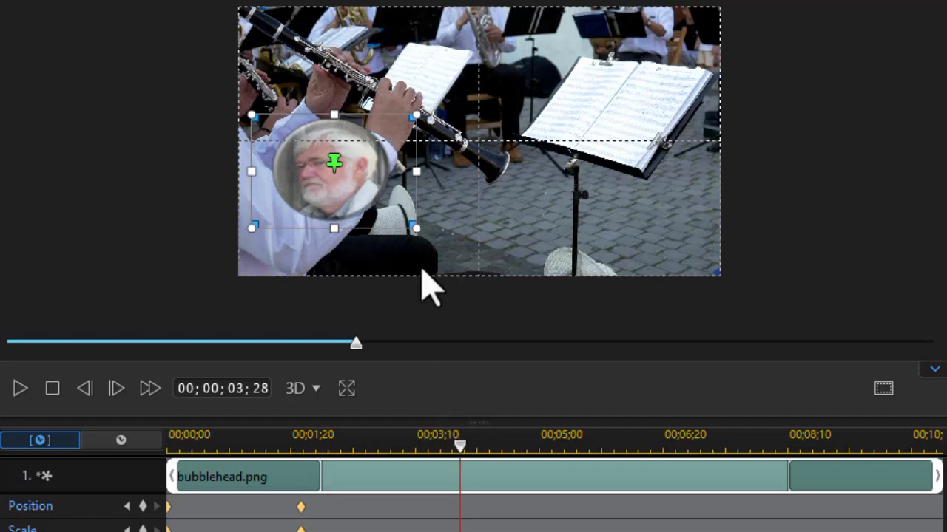
{"action": "left_click_drag", "start_coordinate": [374, 197], "coordinate": [485, 213]}
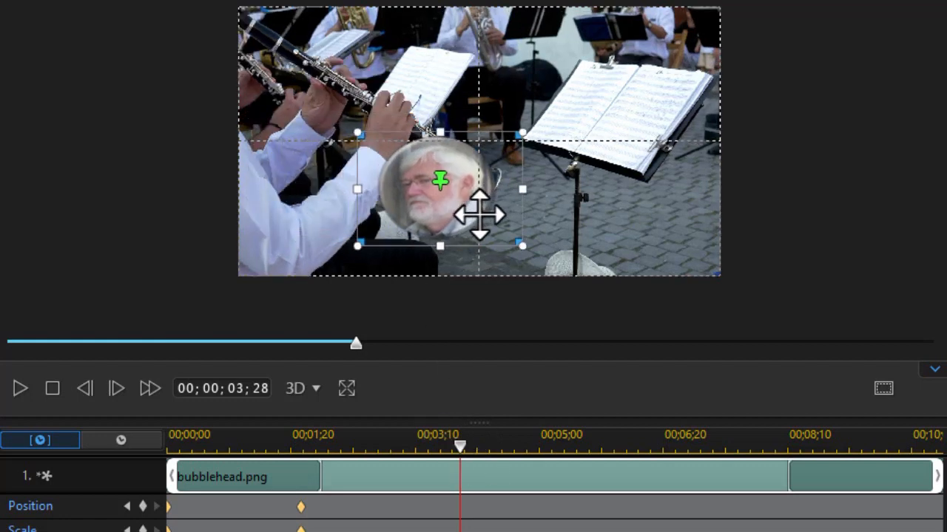
{"action": "left_click_drag", "start_coordinate": [522, 132], "coordinate": [584, 101]}
{"action": "left_click_drag", "start_coordinate": [507, 202], "coordinate": [531, 198]}
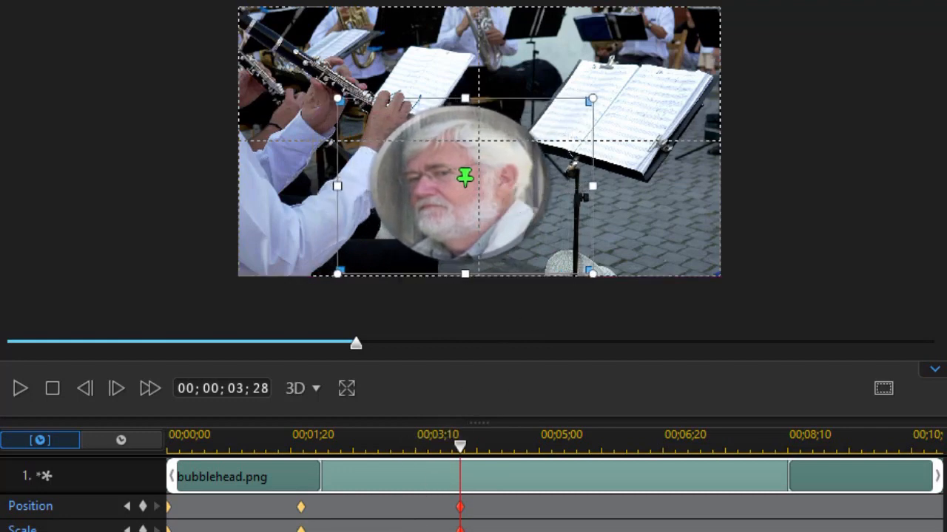
At 00;00;06;06, move the head up and right beside the music stand and make it smaller
{"action": "left_click", "coordinate": [628, 444]}
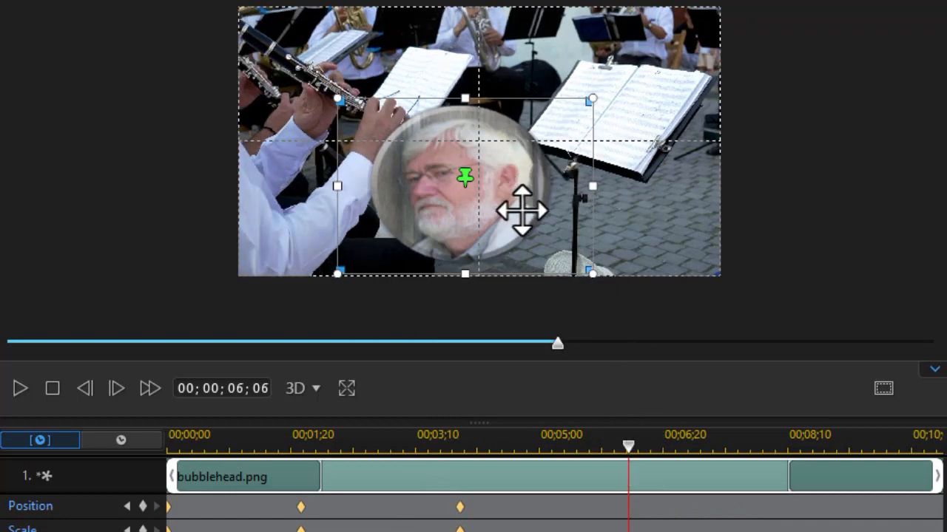
{"action": "left_click_drag", "start_coordinate": [522, 211], "coordinate": [598, 144]}
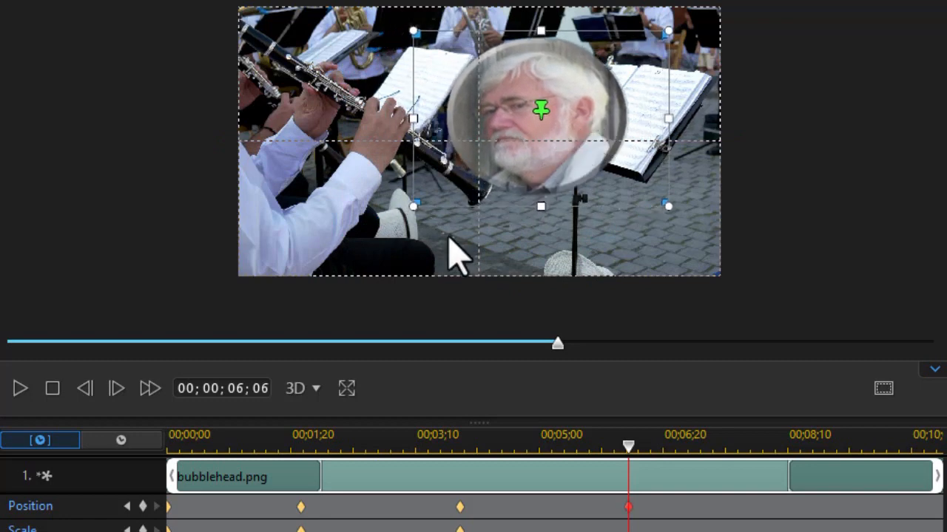
{"action": "left_click_drag", "start_coordinate": [415, 209], "coordinate": [446, 185]}
{"action": "left_click_drag", "start_coordinate": [577, 131], "coordinate": [610, 113]}
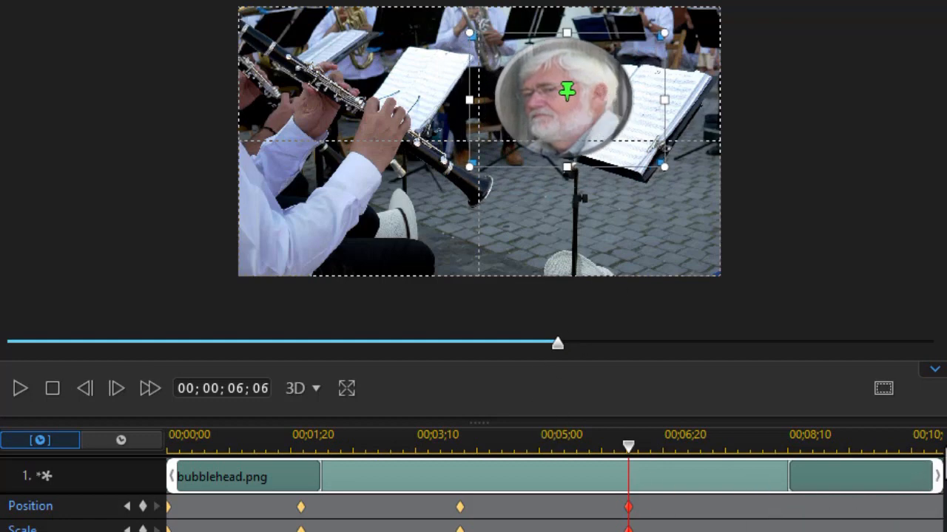
At 00;00;10;13, shrink the head and move it out above the frame's upper-right corner, and preview the animation
{"action": "left_click", "coordinate": [911, 441]}
{"action": "left_click", "coordinate": [931, 446]}
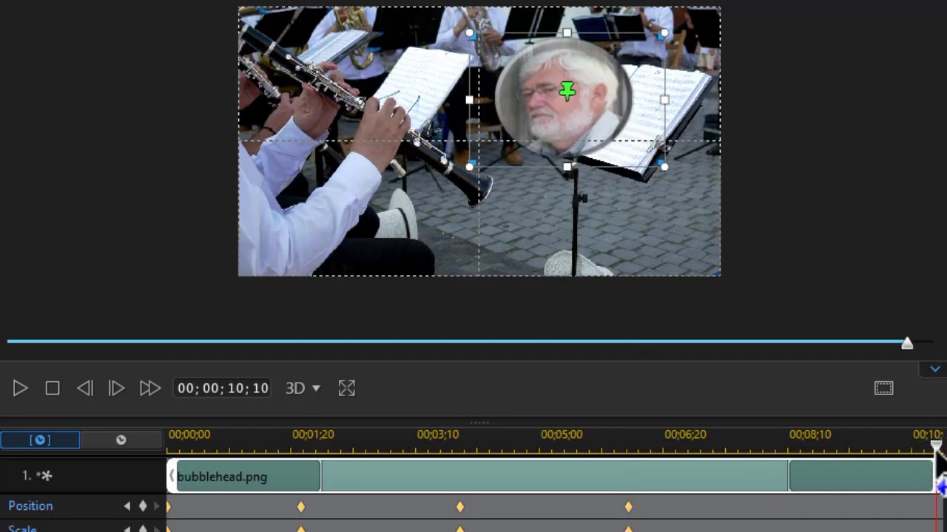
{"action": "left_click_drag", "start_coordinate": [933, 450], "coordinate": [943, 450]}
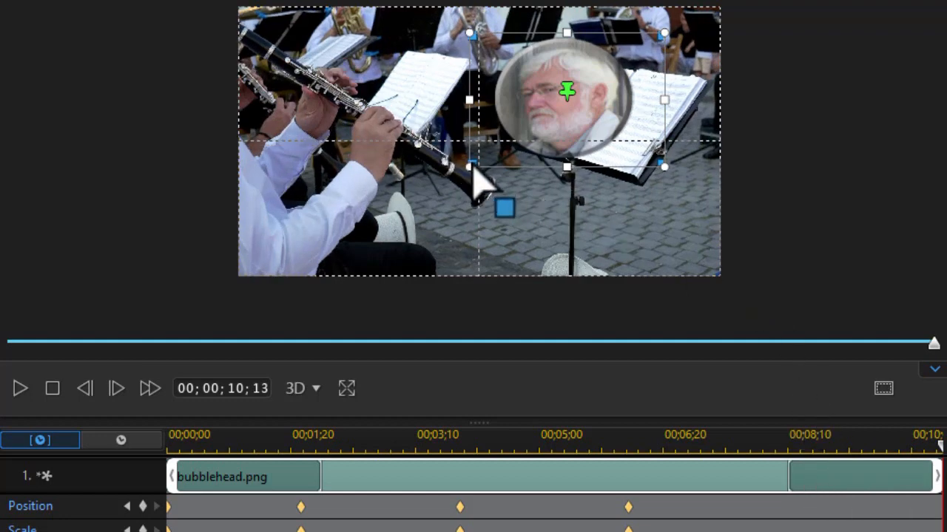
{"action": "left_click_drag", "start_coordinate": [472, 172], "coordinate": [684, 0]}
{"action": "left_click_drag", "start_coordinate": [683, 50], "coordinate": [699, 47]}
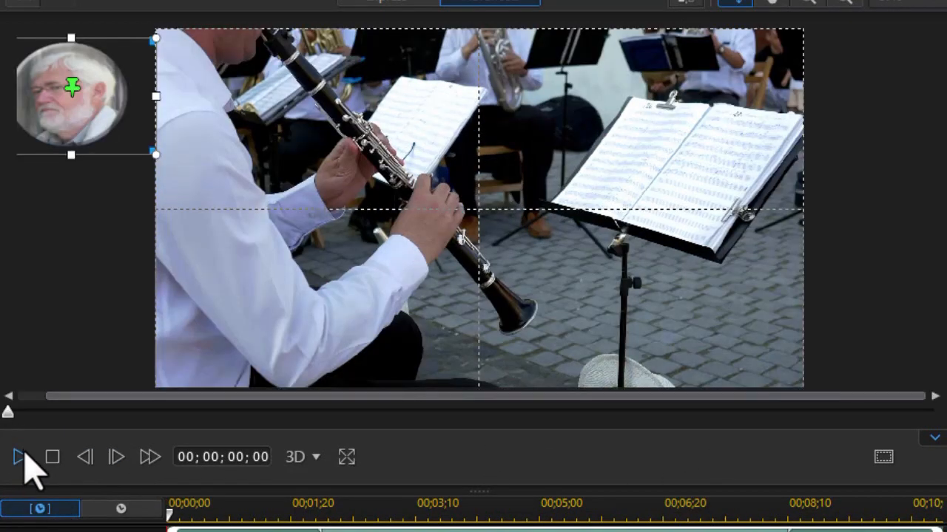
{"action": "left_click", "coordinate": [21, 459]}
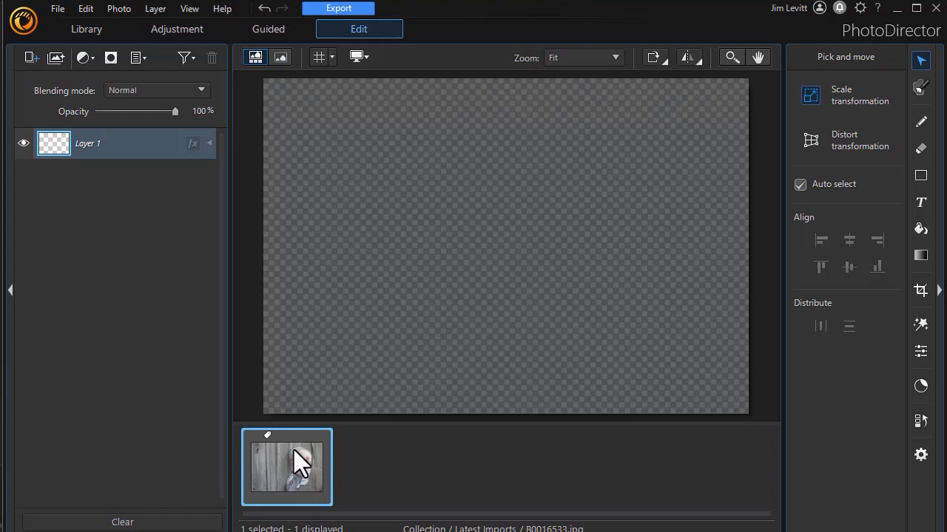
In PhotoDirector, add the photo B0016533.jpg as a layer and draw an elliptical selection about 283 × 263 around the man's head
{"action": "left_click_drag", "start_coordinate": [293, 461], "coordinate": [351, 287]}
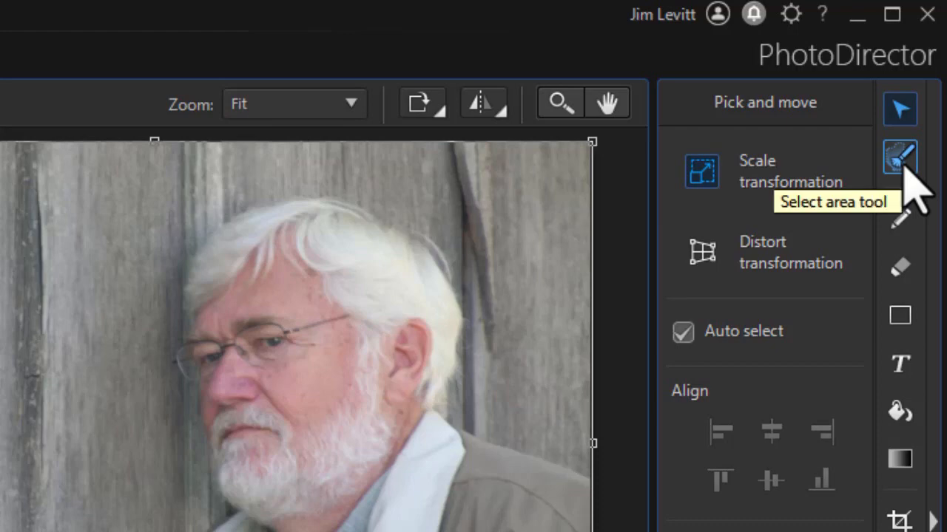
{"action": "left_click", "coordinate": [902, 159]}
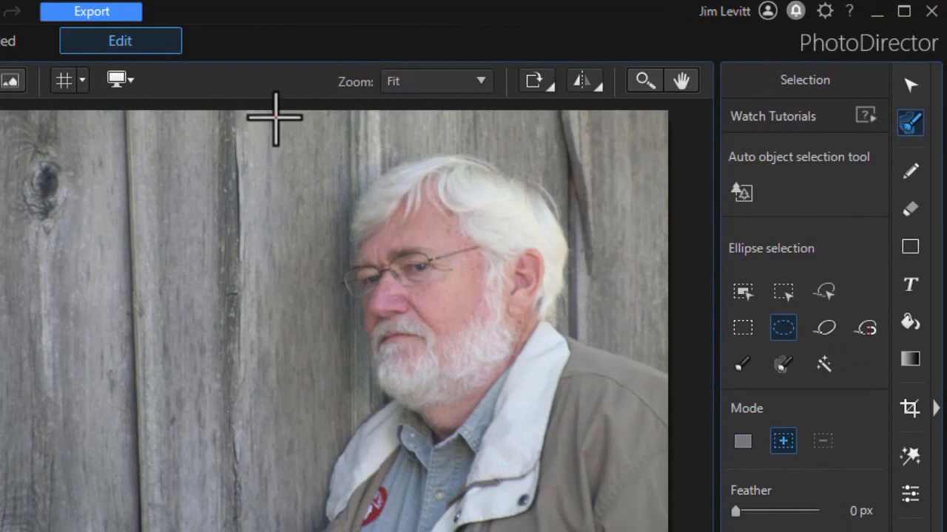
{"action": "left_click_drag", "start_coordinate": [275, 124], "coordinate": [605, 431]}
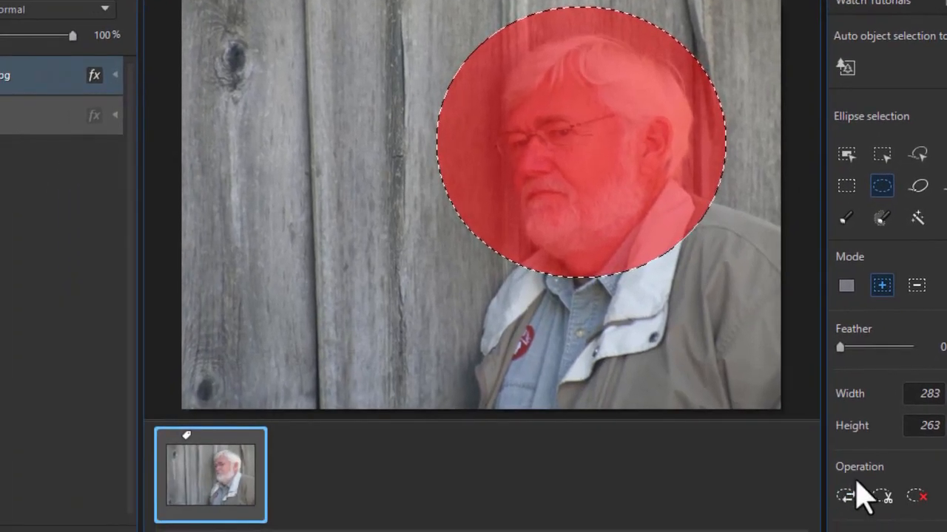
Invert the elliptical selection, cut away everything outside the head, and deselect
{"action": "left_click", "coordinate": [846, 497]}
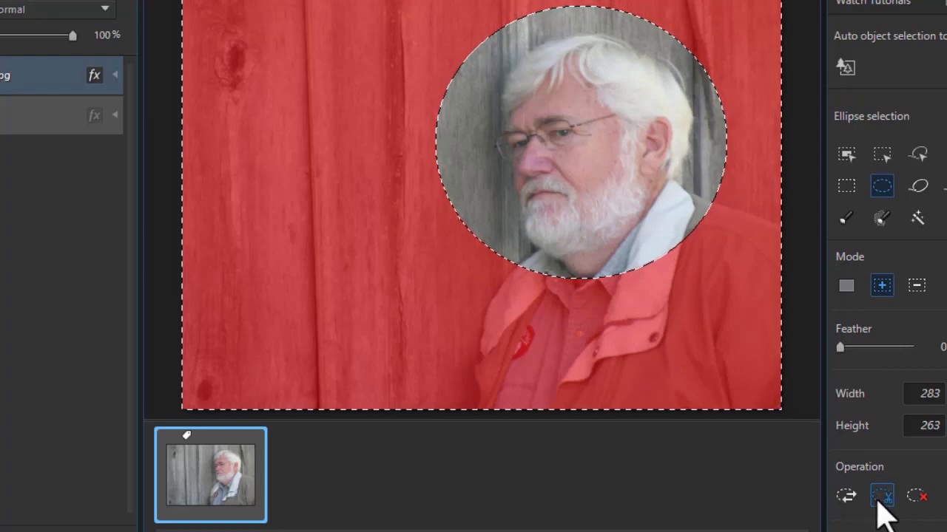
{"action": "left_click", "coordinate": [881, 497]}
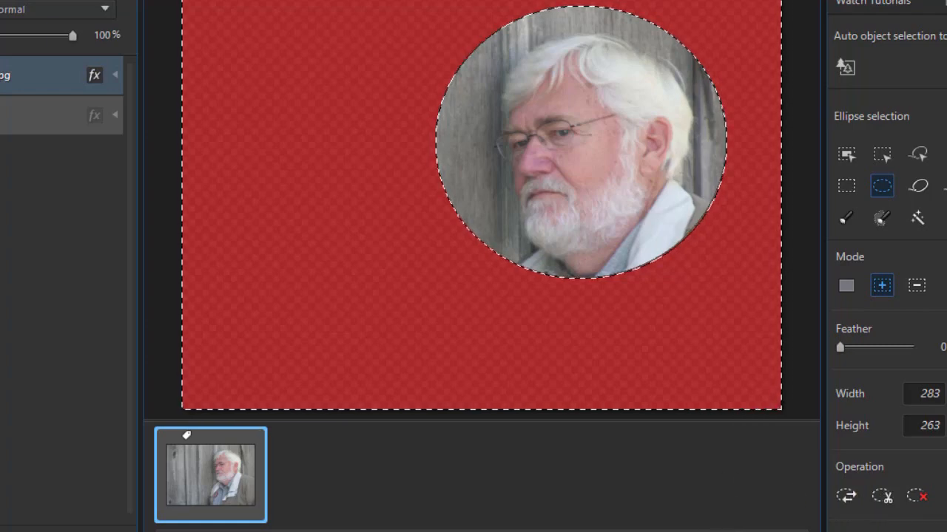
{"action": "key", "text": "ctrl+d"}
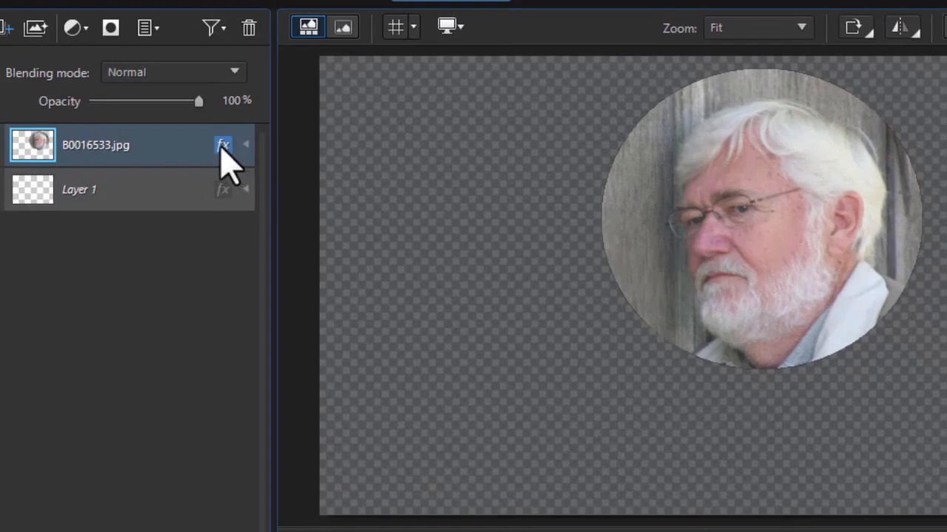
Add a Bevel & Emboss effect to the B0016533.jpg layer with size 4 px and depth 2%
{"action": "left_click", "coordinate": [223, 145]}
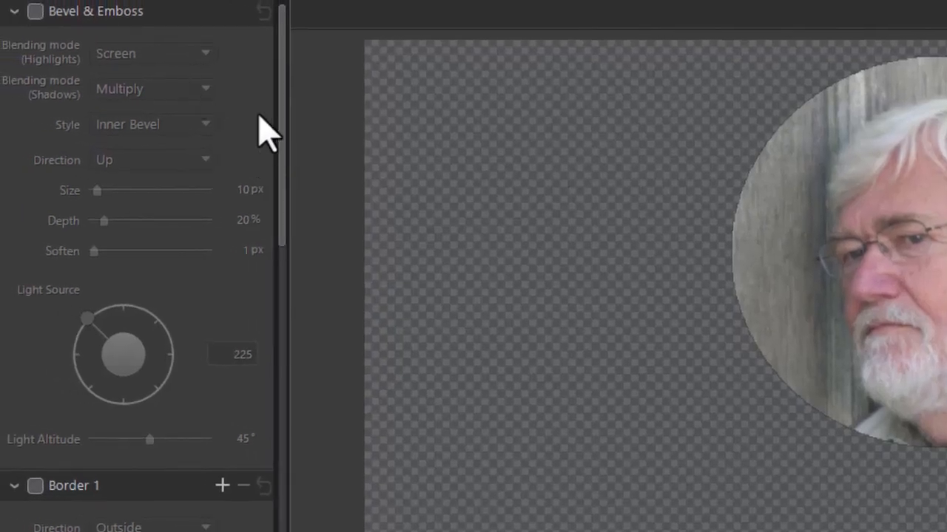
{"action": "left_click", "coordinate": [35, 11]}
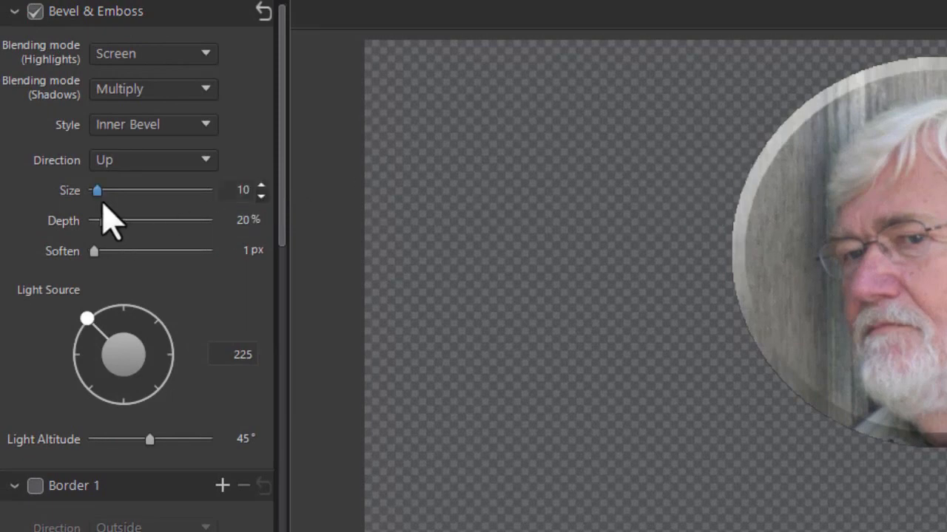
{"action": "left_click_drag", "start_coordinate": [101, 211], "coordinate": [89, 222]}
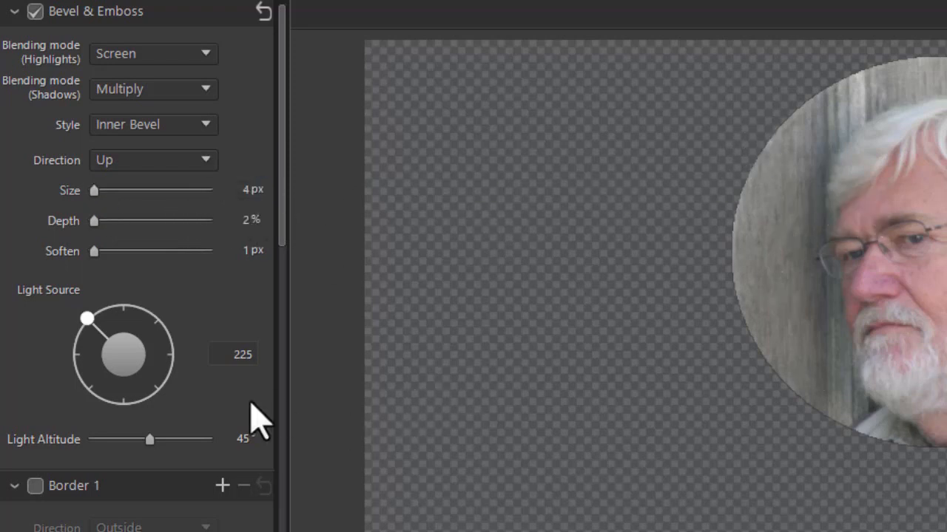
Add an outside border to the head cut-out and colour it light blue (hue 219, saturation 61%, brightness 100%)
{"action": "left_click", "coordinate": [35, 486]}
{"action": "left_click_drag", "start_coordinate": [279, 232], "coordinate": [271, 397]}
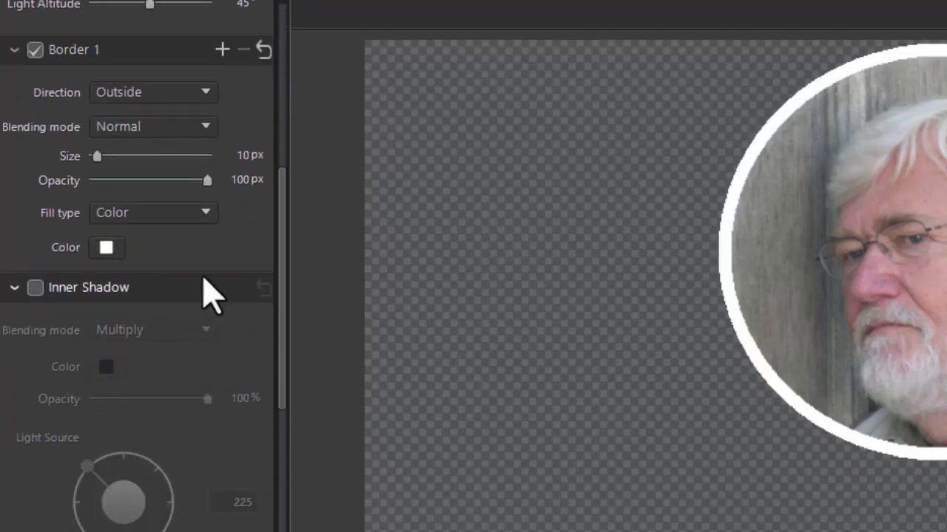
{"action": "left_click", "coordinate": [109, 247]}
{"action": "left_click", "coordinate": [172, 385]}
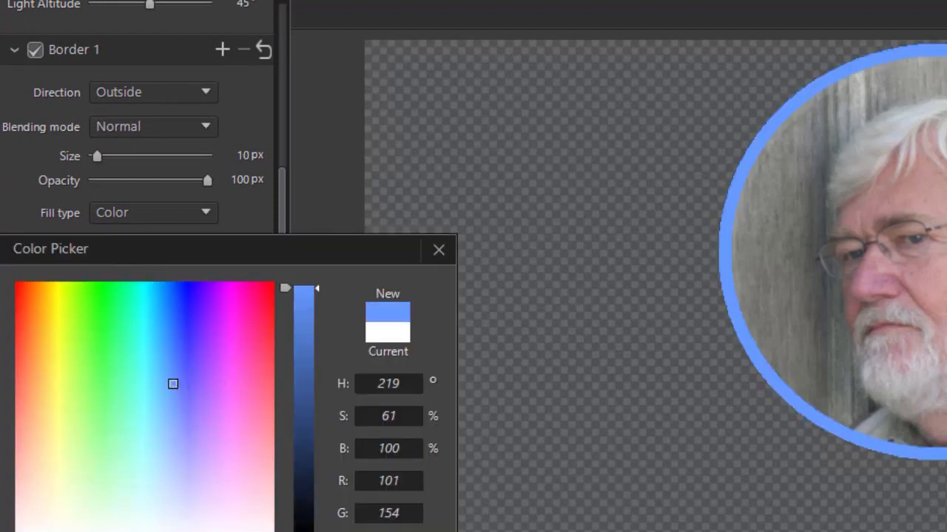
{"action": "key", "text": "Return"}
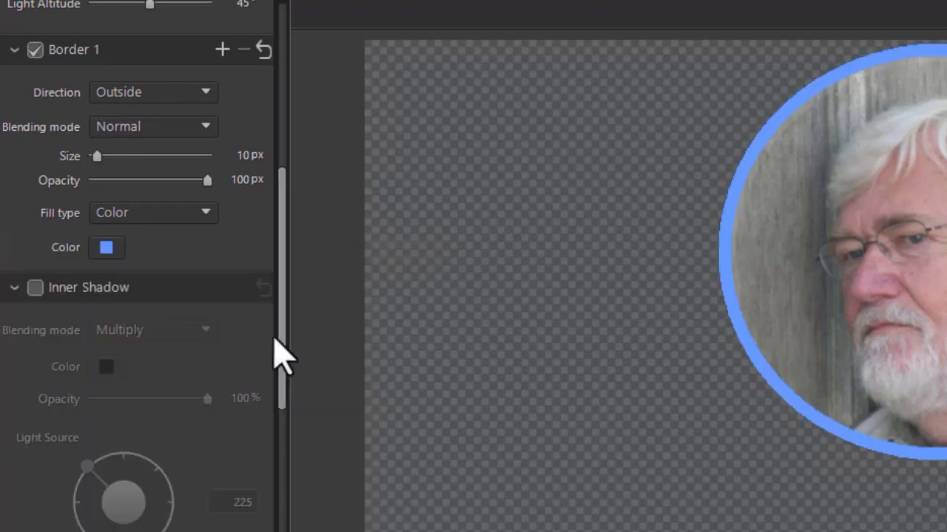
Reduce the border's size to 3 px and apply the layer properties
{"action": "left_click", "coordinate": [260, 161]}
{"action": "left_click", "coordinate": [260, 161]}
{"action": "left_click", "coordinate": [261, 162]}
{"action": "left_click", "coordinate": [261, 161]}
{"action": "left_click", "coordinate": [260, 161]}
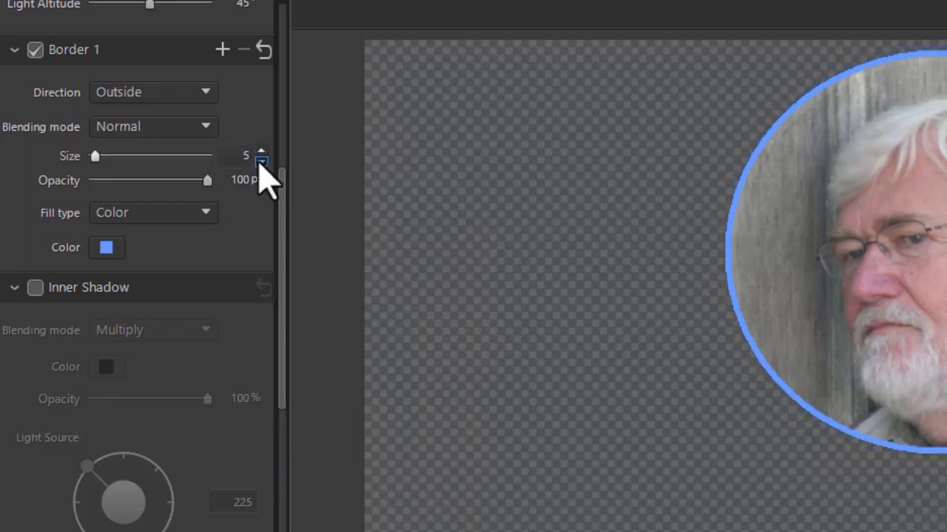
{"action": "left_click", "coordinate": [260, 162]}
{"action": "left_click", "coordinate": [260, 161]}
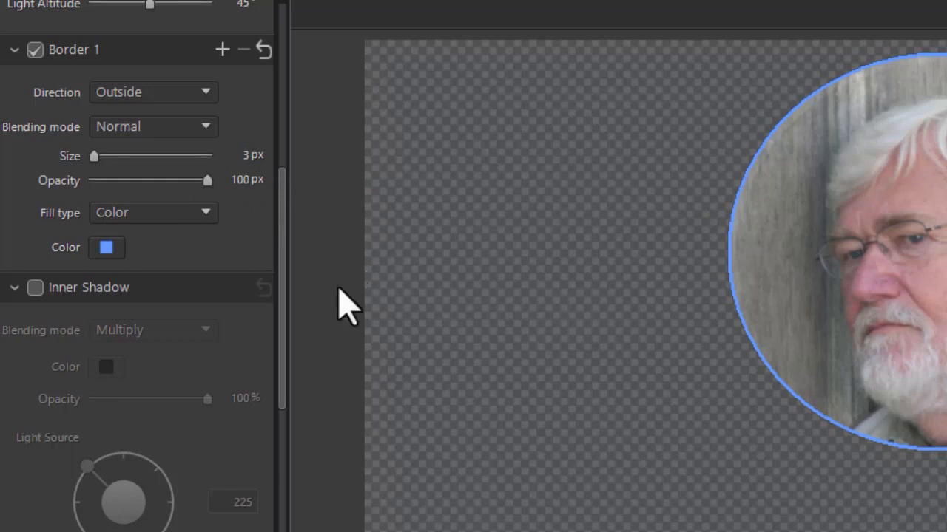
{"action": "left_click_drag", "start_coordinate": [285, 338], "coordinate": [287, 107]}
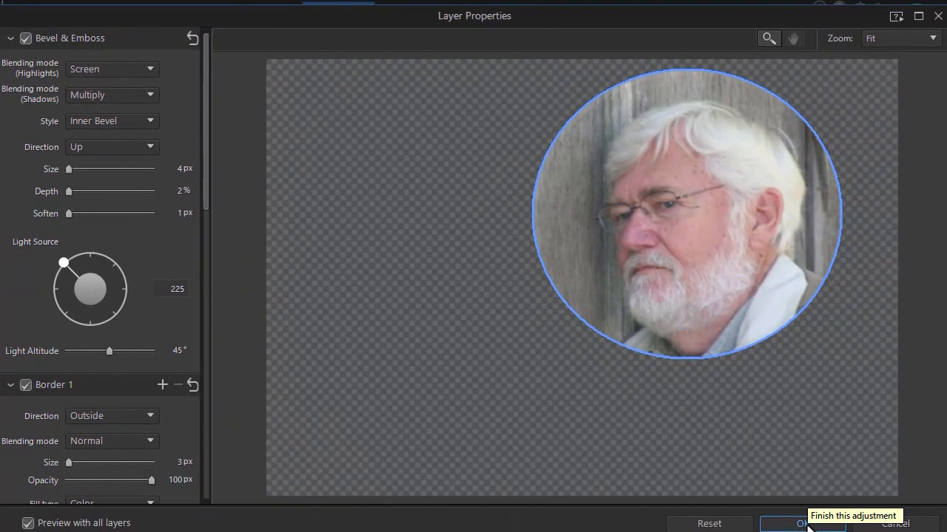
{"action": "left_click", "coordinate": [814, 520]}
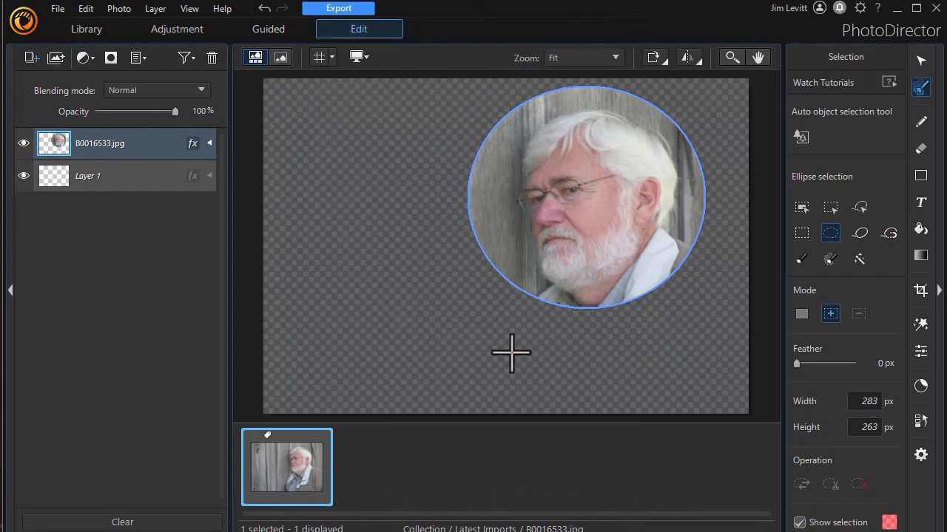
Export the cut-out as a new PNG photo file named bubbleface1 in G:\Images\Testing
{"action": "left_click", "coordinate": [350, 9]}
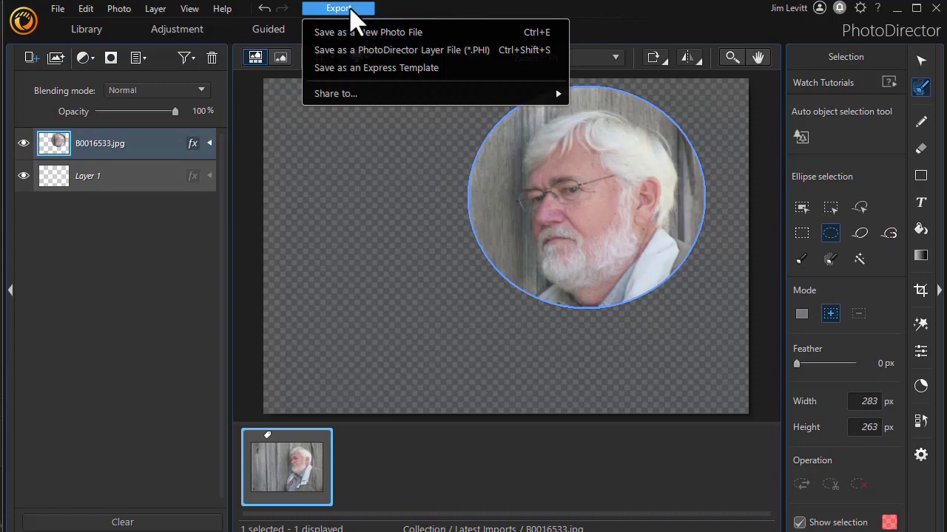
{"action": "left_click", "coordinate": [376, 46]}
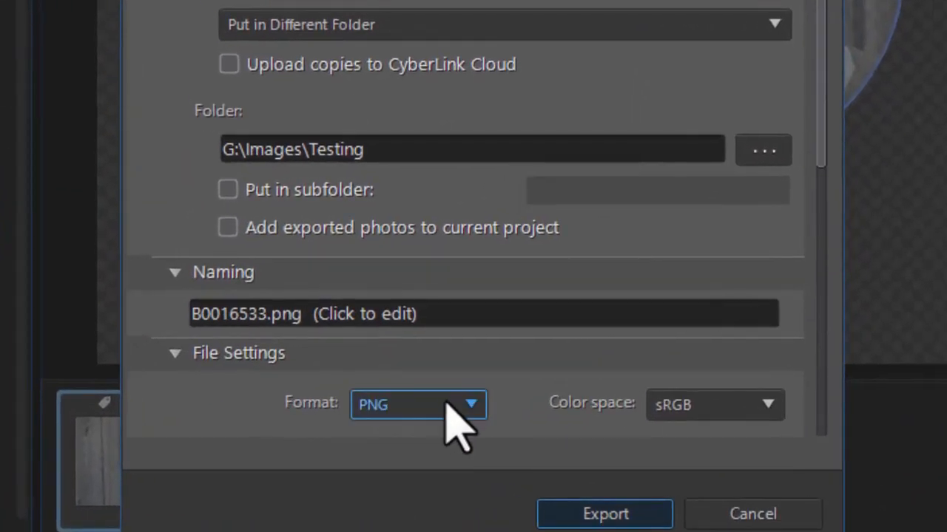
{"action": "left_click", "coordinate": [268, 312]}
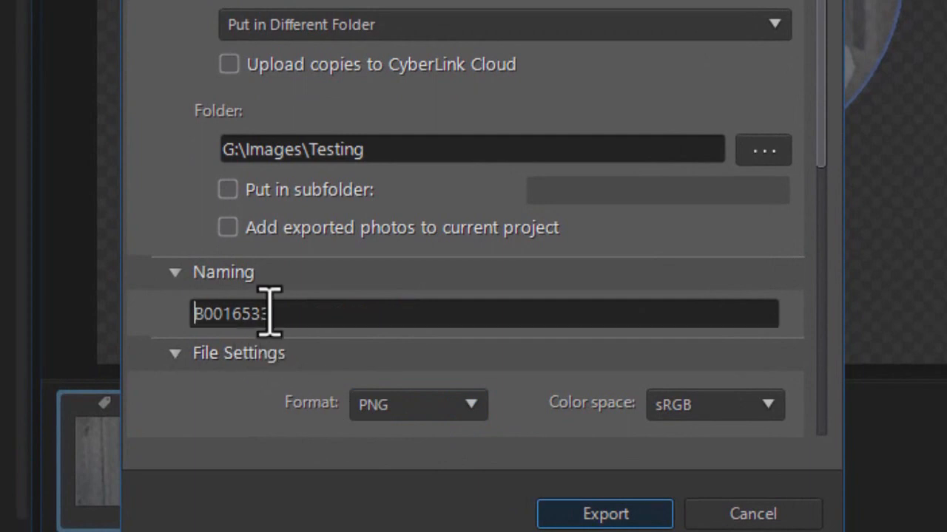
{"action": "key", "text": "ctrl+a"}
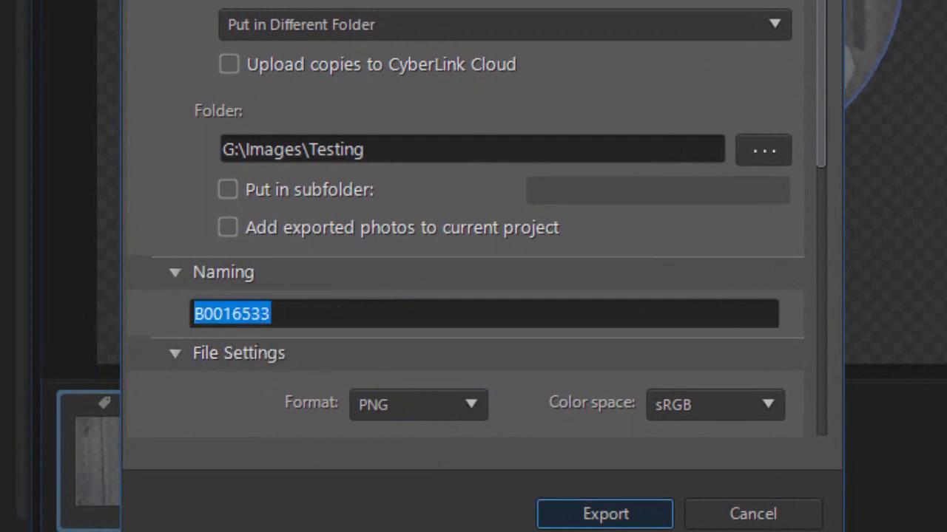
{"action": "type", "text": "bubbleface1"}
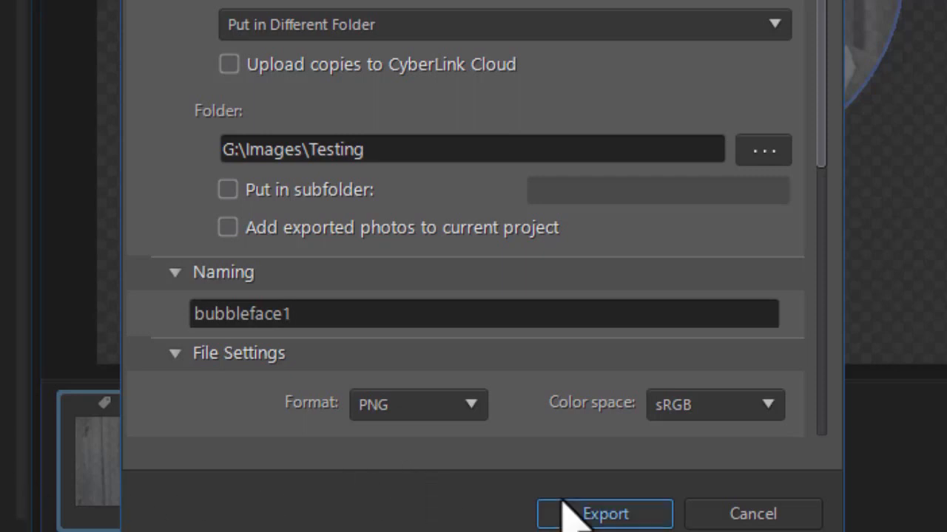
{"action": "left_click", "coordinate": [608, 515]}
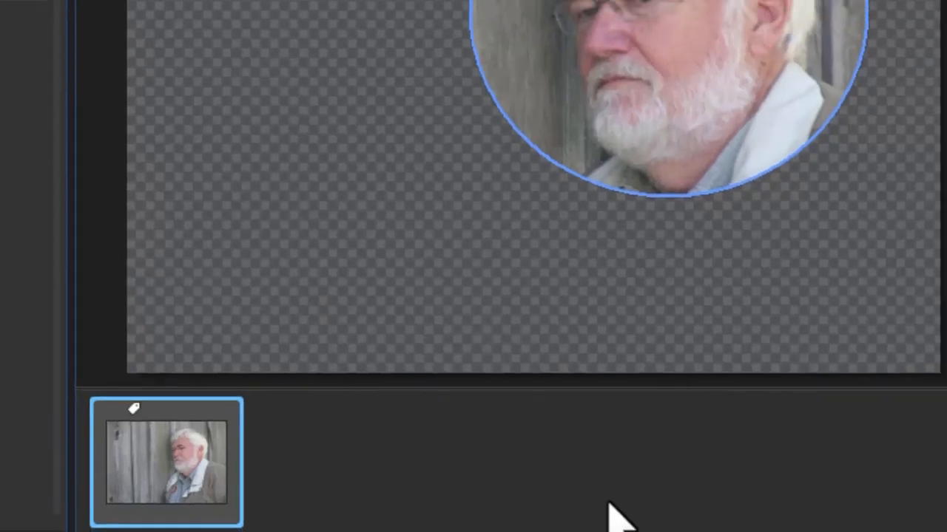